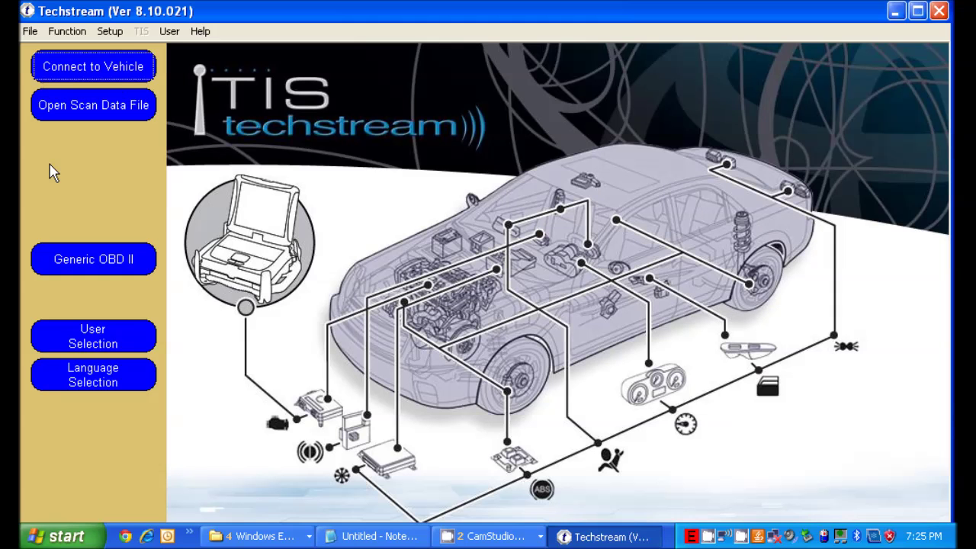
# - Connect to the 2010 Highlander with the w/o Smart Key option and open its Tire Pressure Monitor system
pyautogui.click(130, 67)
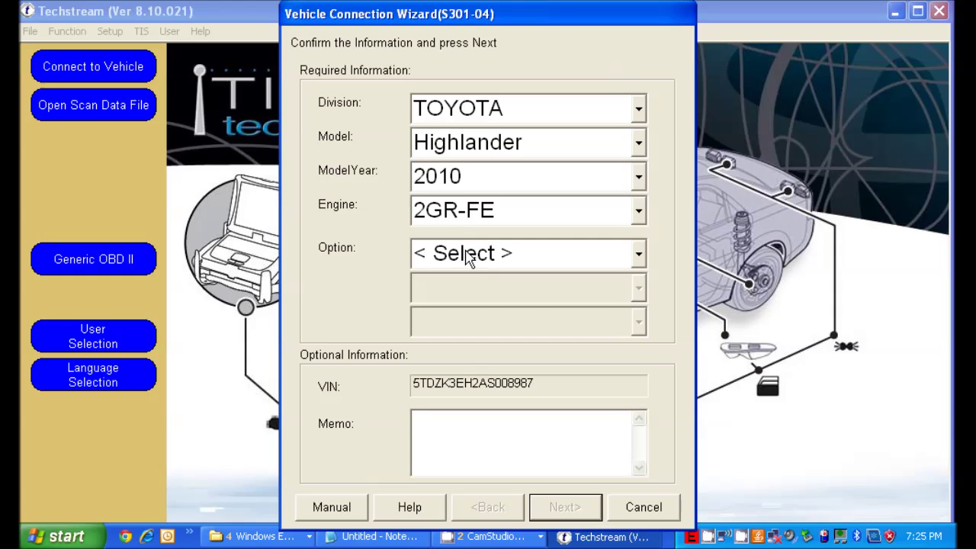
pyautogui.click(468, 257)
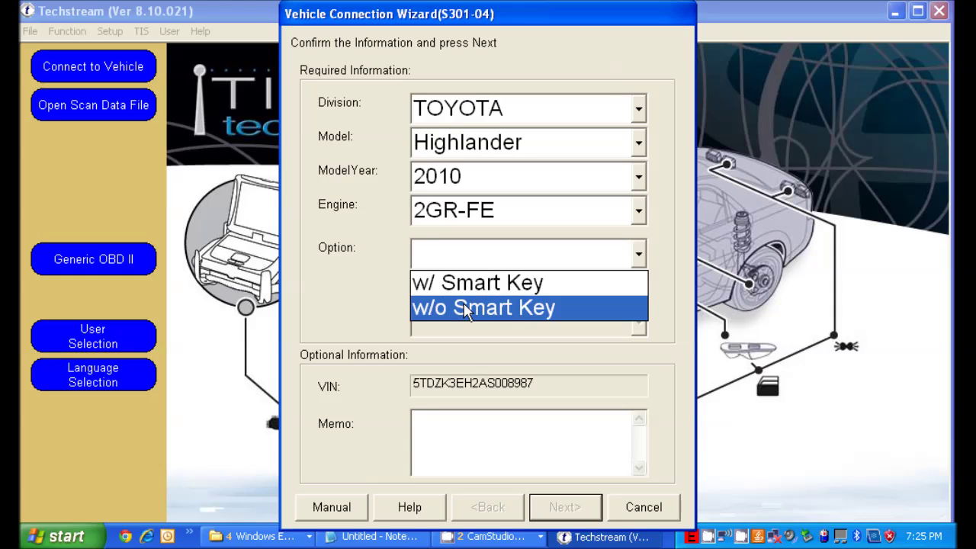
pyautogui.click(468, 308)
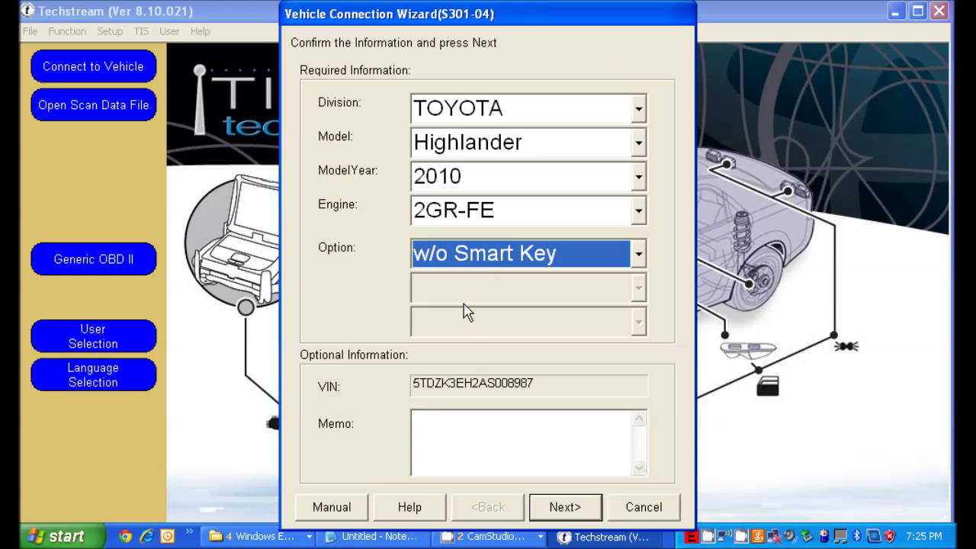
pyautogui.click(574, 517)
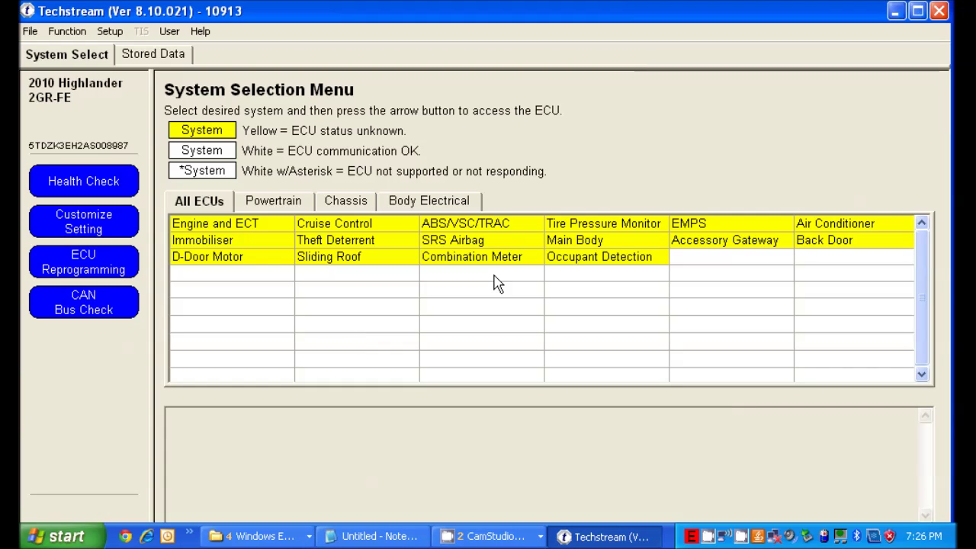
pyautogui.click(638, 223)
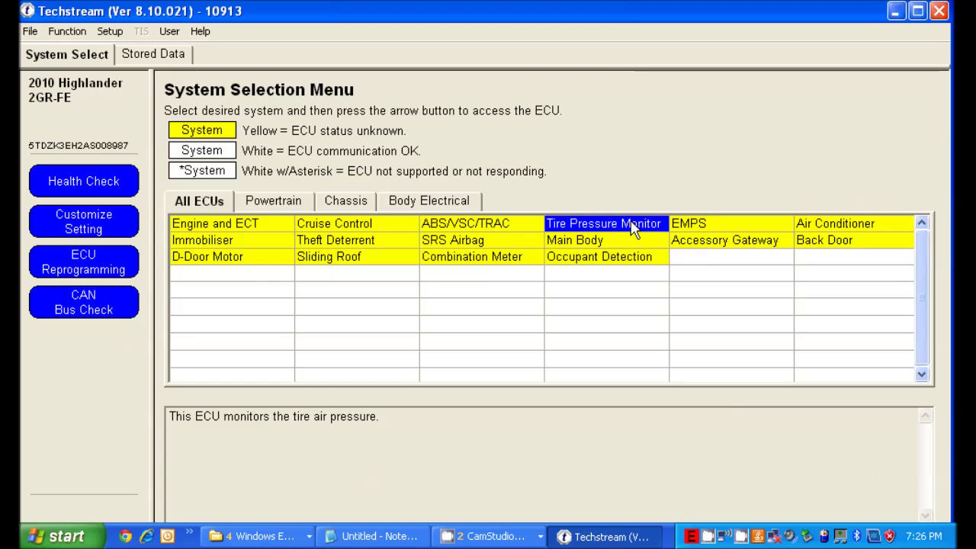
pyautogui.doubleClick(625, 225)
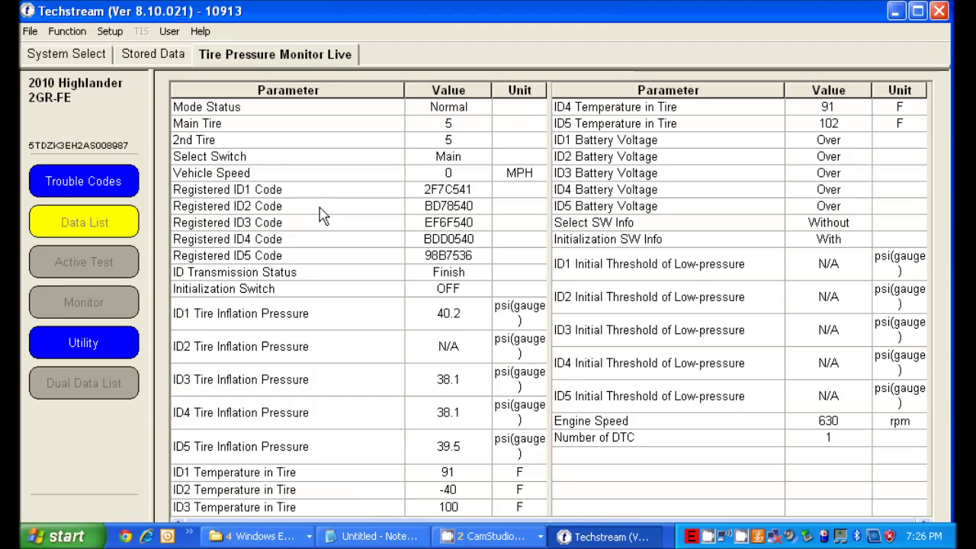
# - Review the tire sensor positions in the car diagram and the sensor ID list in Notepad, and return to Techstream
pyautogui.click(252, 536)
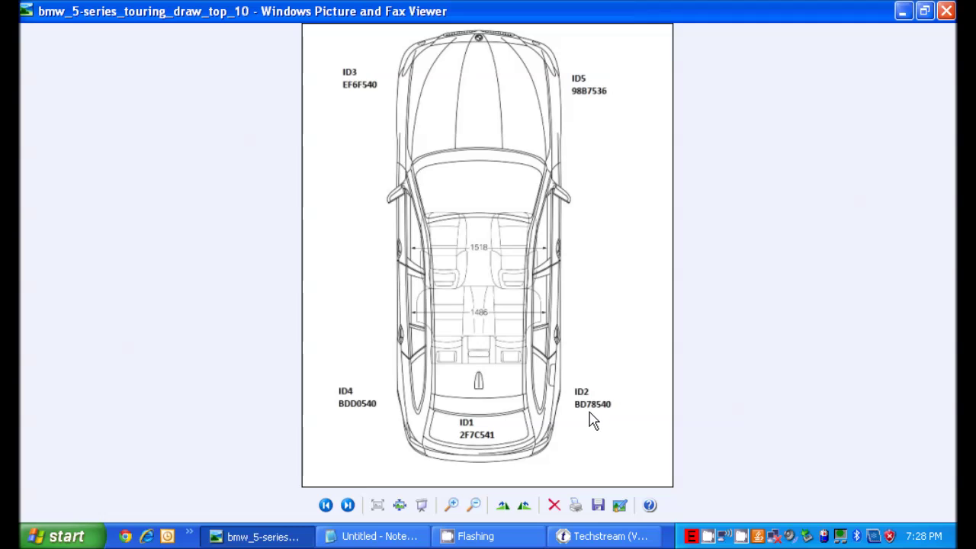
pyautogui.click(378, 536)
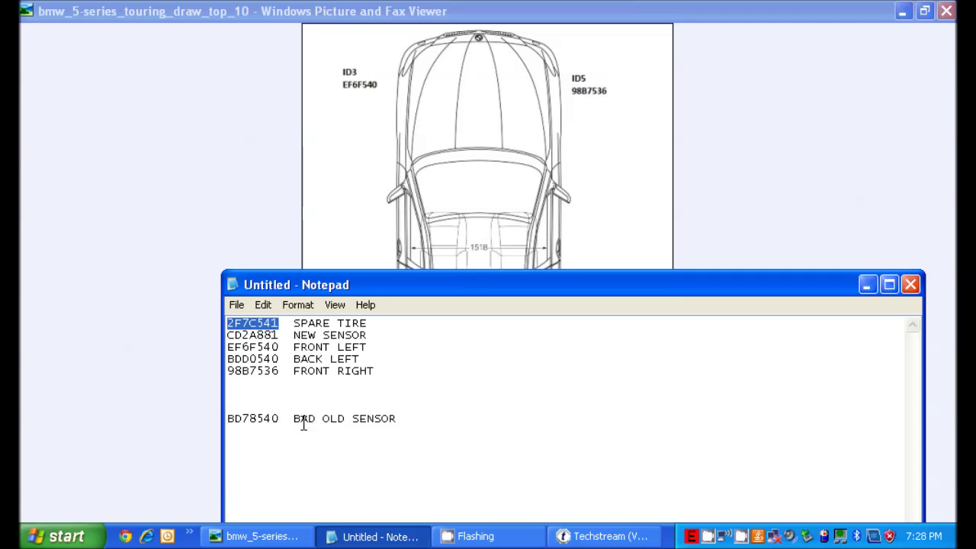
pyautogui.click(153, 354)
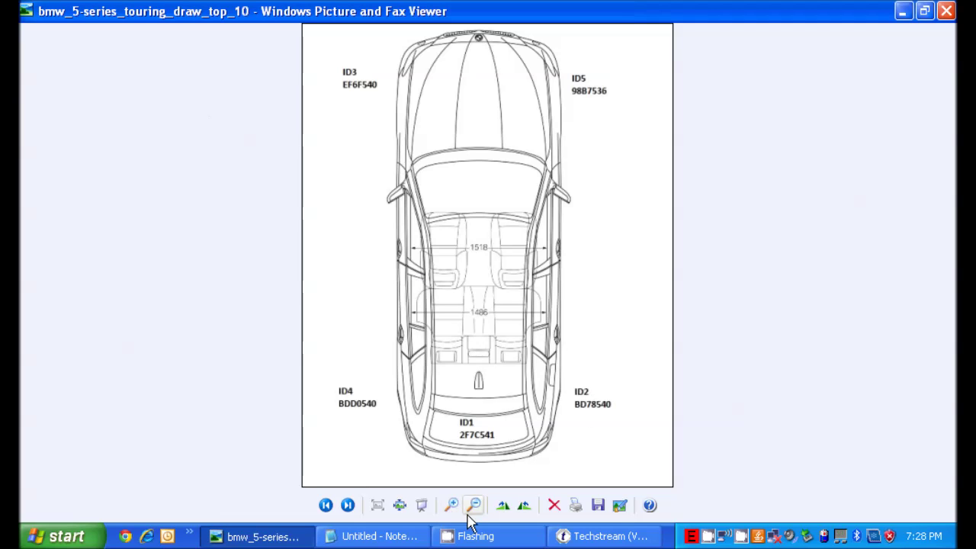
pyautogui.click(602, 536)
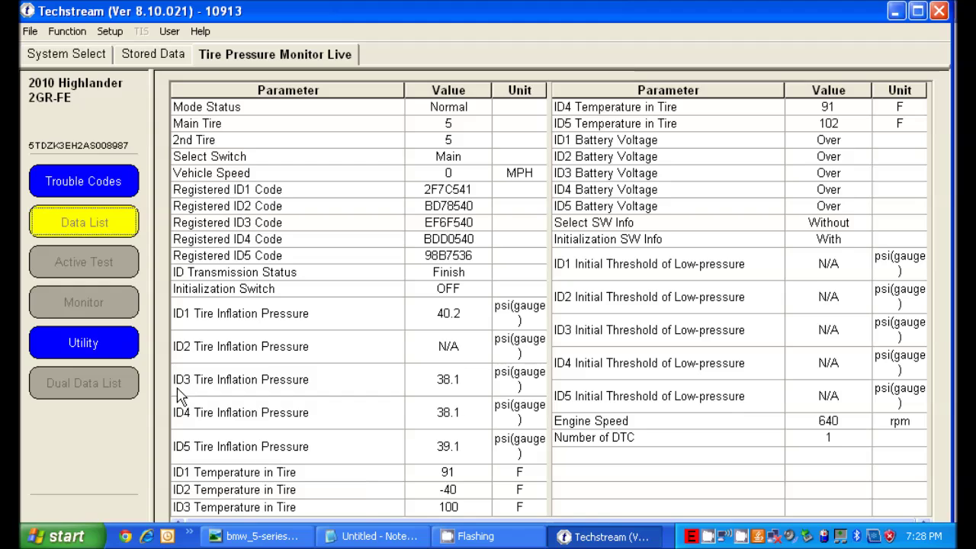
# - Start the ID Registration utility for the main tire set and advance to the transmitter ID code entry
pyautogui.click(84, 344)
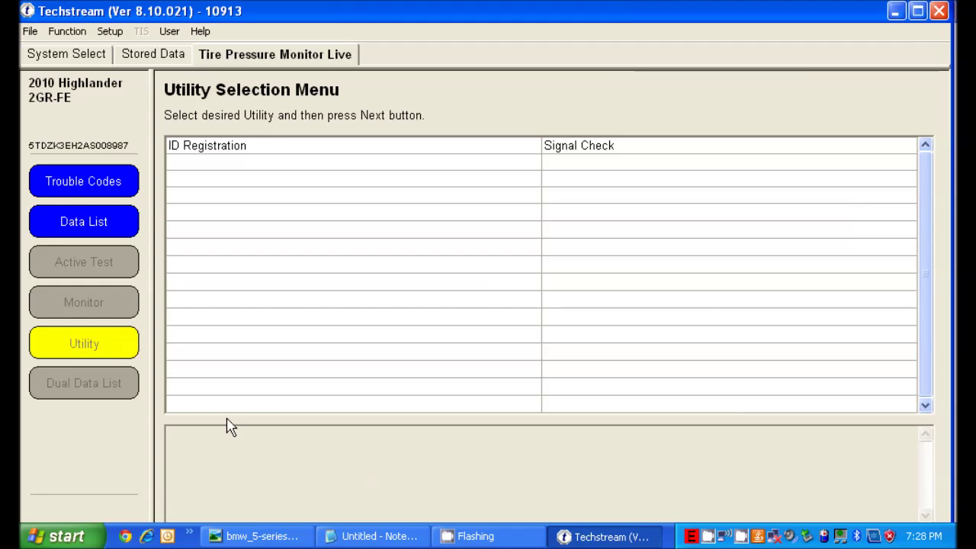
pyautogui.click(190, 154)
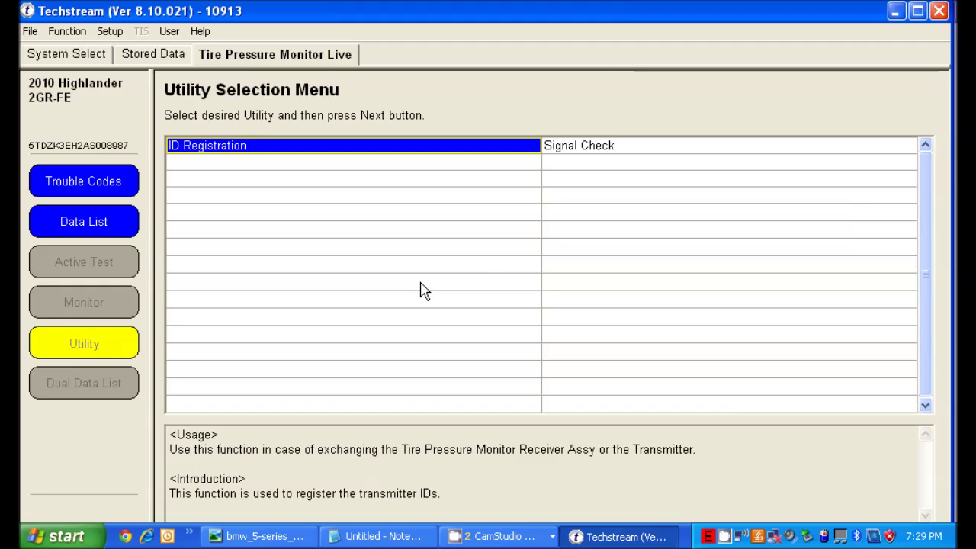
pyautogui.doubleClick(294, 151)
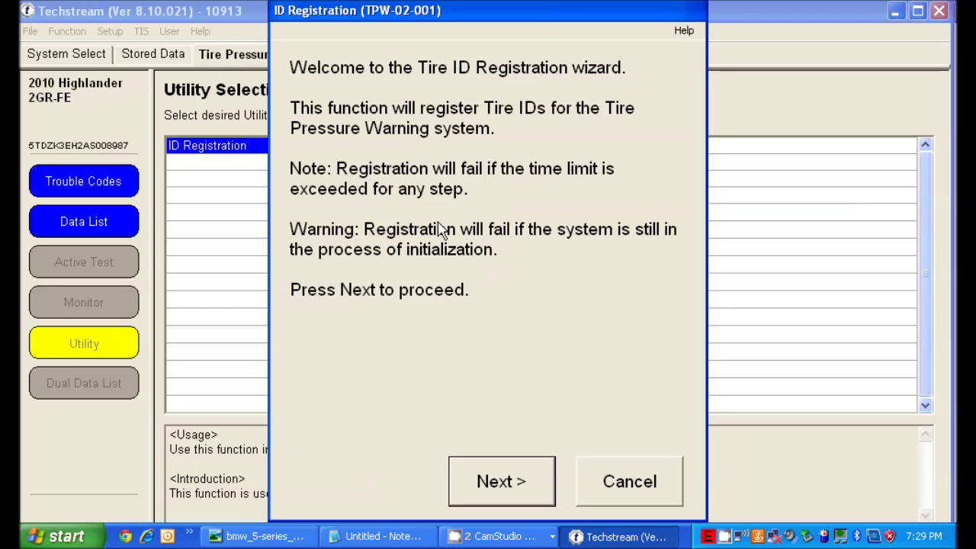
pyautogui.click(496, 479)
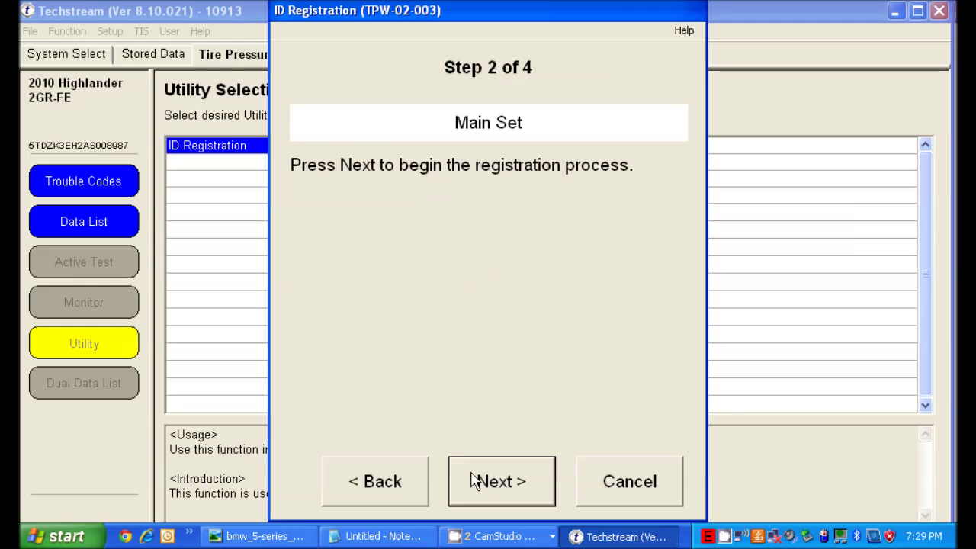
pyautogui.click(494, 484)
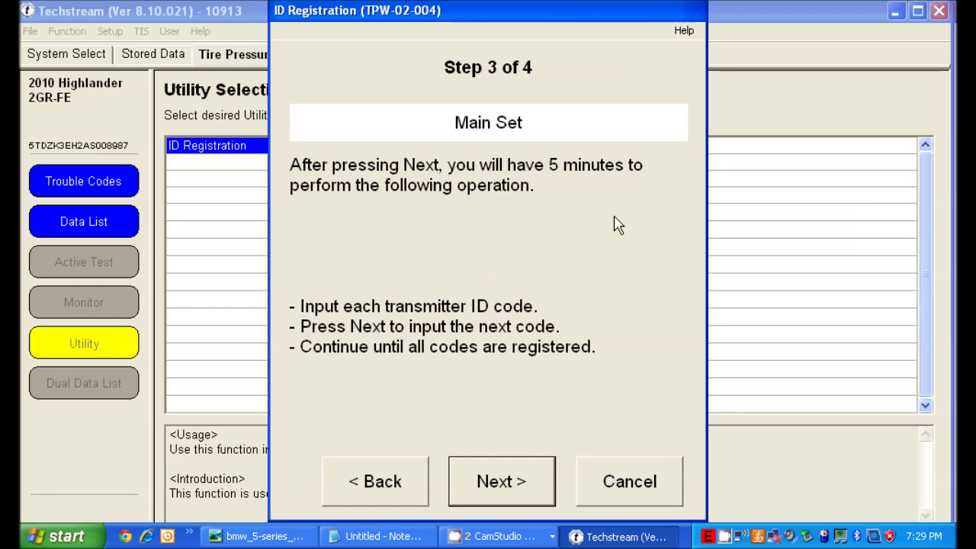
pyautogui.click(496, 483)
# - Copy the spare tire's ID code 2F7C541 from Notepad into the registration wizard and submit it
pyautogui.click(383, 537)
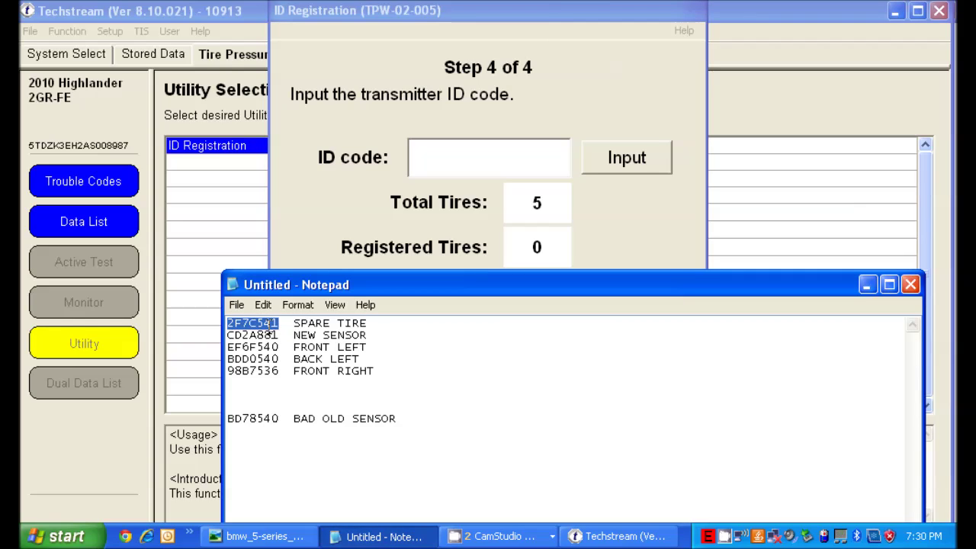
pyautogui.rightClick(269, 327)
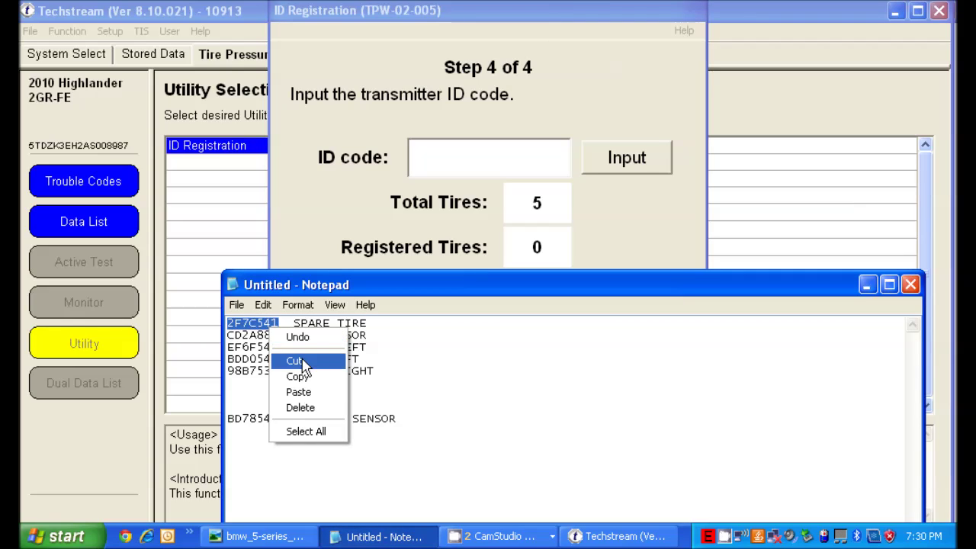
pyautogui.click(301, 376)
pyautogui.click(454, 159)
pyautogui.rightClick(454, 159)
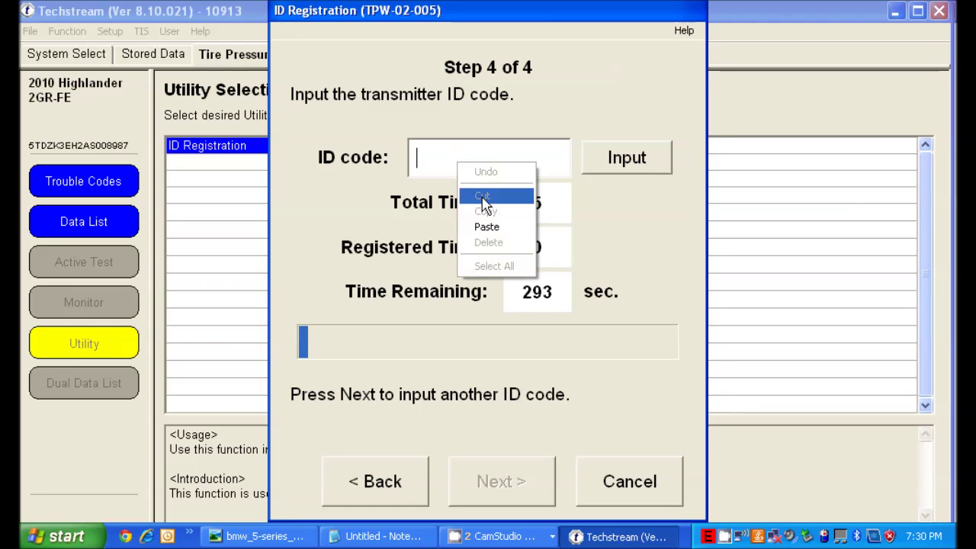
pyautogui.click(483, 224)
pyautogui.click(497, 494)
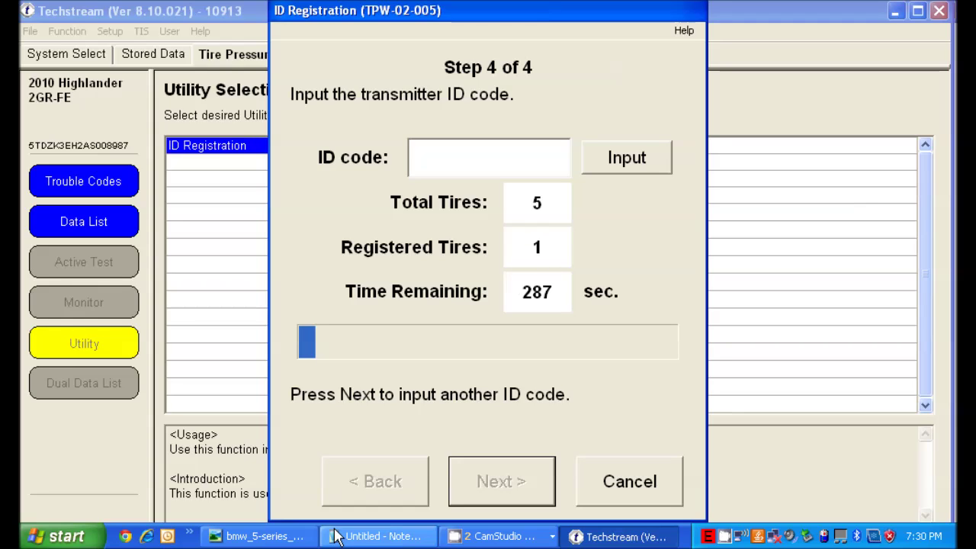
# - Copy the new sensor's ID code CD2A881 from Notepad into the registration wizard and submit it
pyautogui.click(374, 536)
pyautogui.moveTo(280, 336); pyautogui.dragTo(226, 329)
pyautogui.rightClick(228, 333)
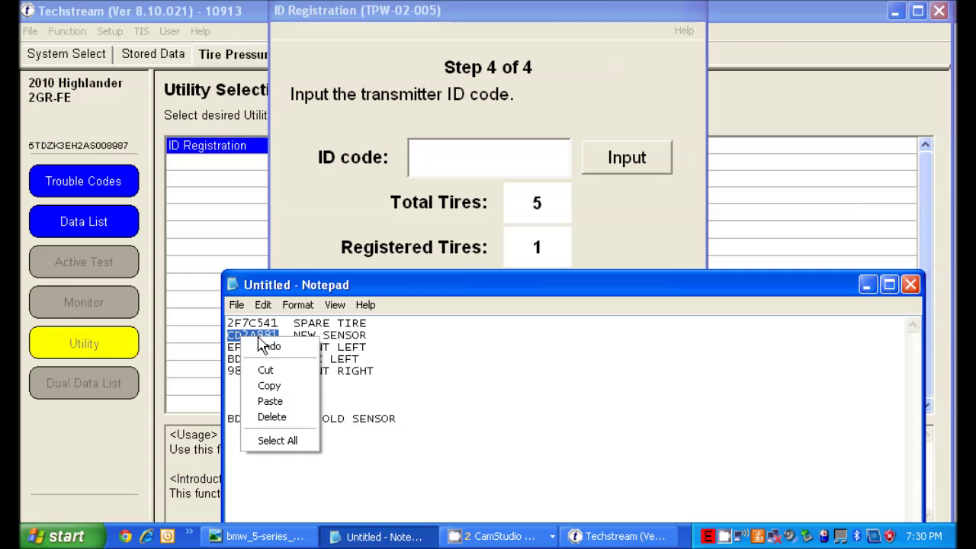
pyautogui.click(263, 386)
pyautogui.click(443, 157)
pyautogui.rightClick(444, 159)
pyautogui.click(467, 221)
pyautogui.click(511, 462)
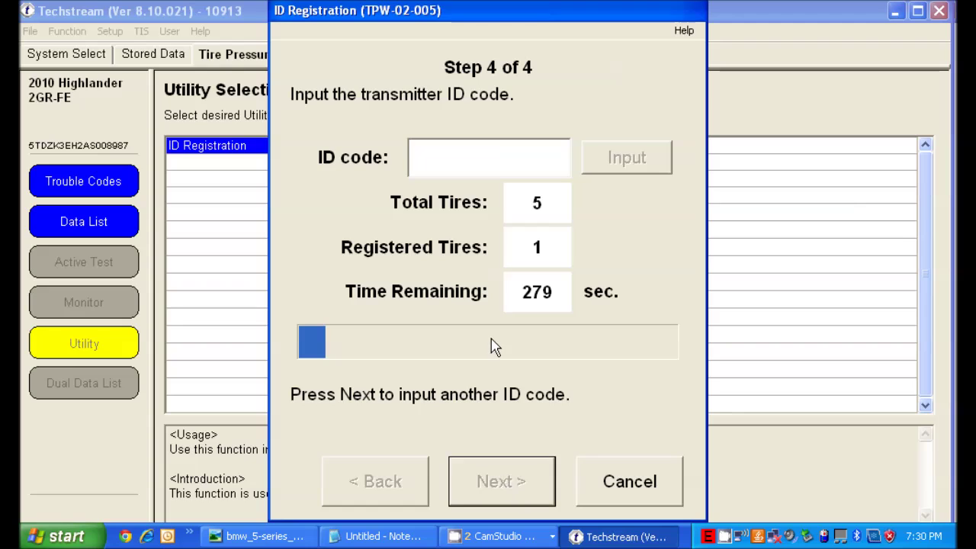
# - Copy the front left tire's ID code EF6F540 from Notepad into the registration wizard and submit it
pyautogui.click(380, 541)
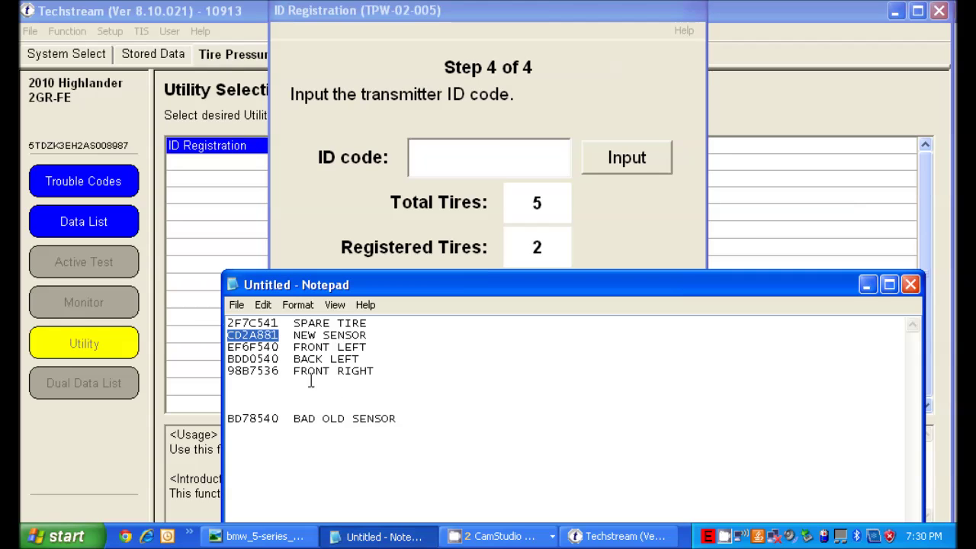
pyautogui.moveTo(283, 353); pyautogui.dragTo(237, 345)
pyautogui.rightClick(255, 344)
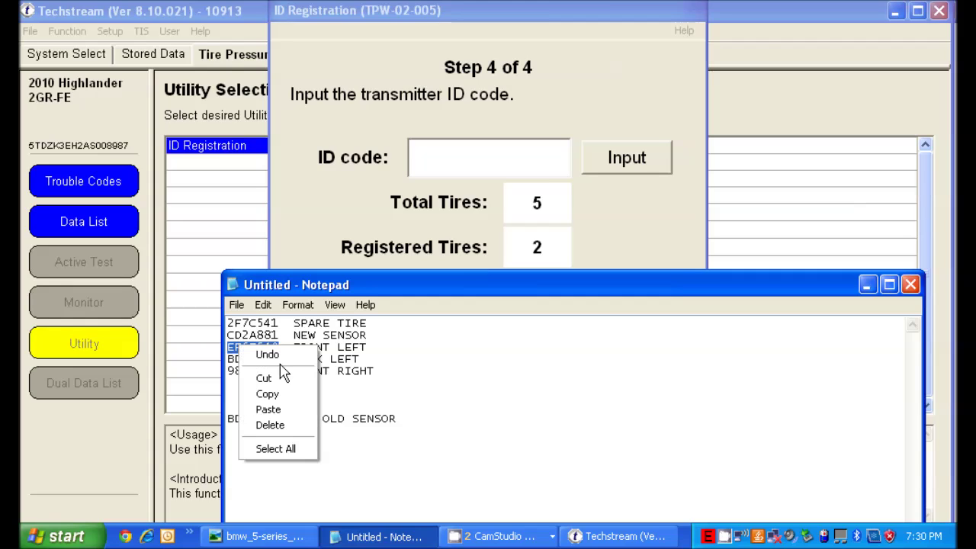
pyautogui.click(288, 394)
pyautogui.click(454, 156)
pyautogui.rightClick(454, 156)
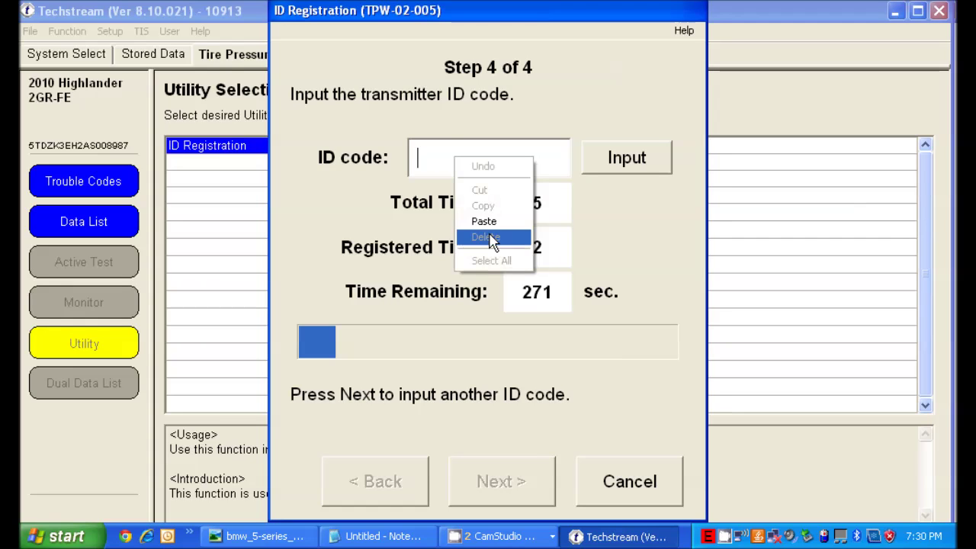
pyautogui.click(484, 221)
pyautogui.click(499, 481)
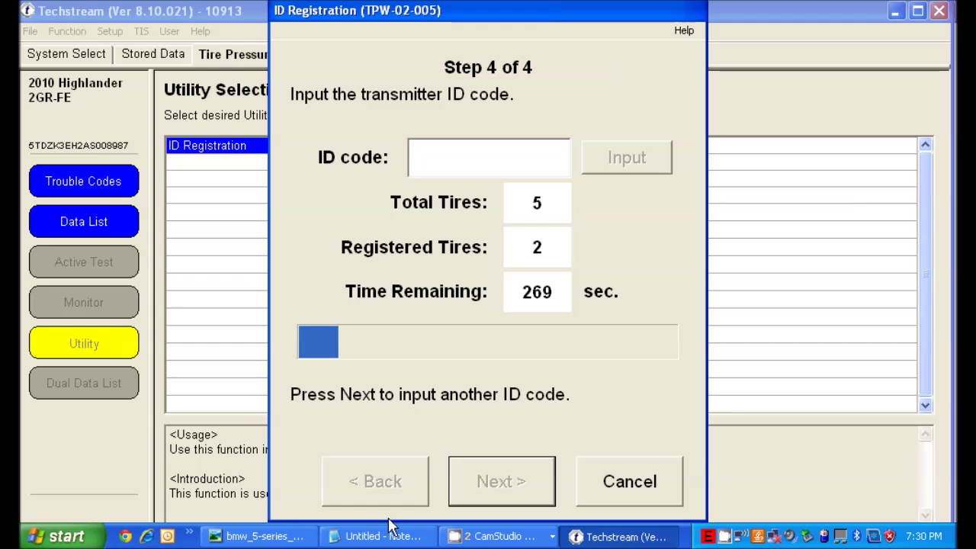
# - Copy the back left tire's ID code BDD0540 from Notepad into the registration wizard and submit it
pyautogui.click(402, 537)
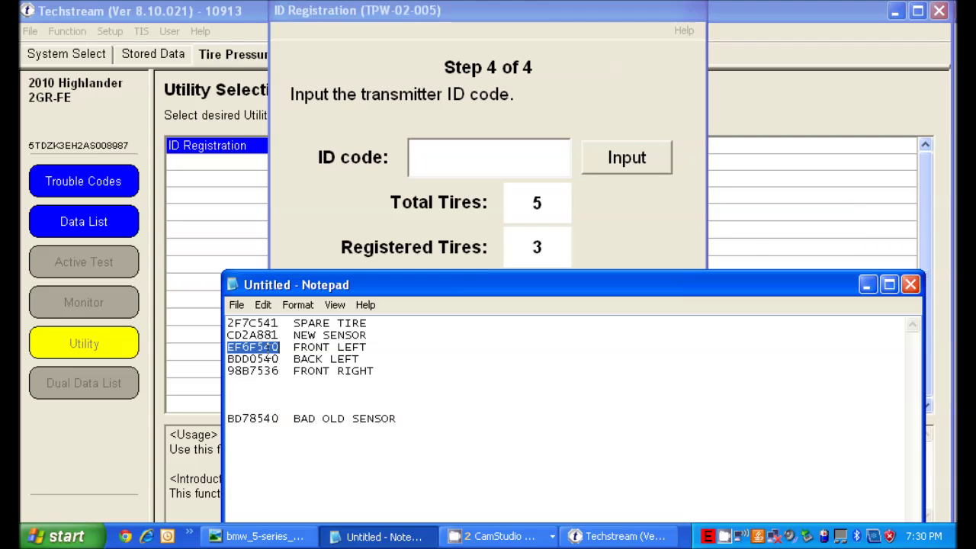
pyautogui.moveTo(279, 359); pyautogui.dragTo(227, 358)
pyautogui.rightClick(229, 359)
pyautogui.click(282, 404)
pyautogui.click(481, 163)
pyautogui.rightClick(480, 168)
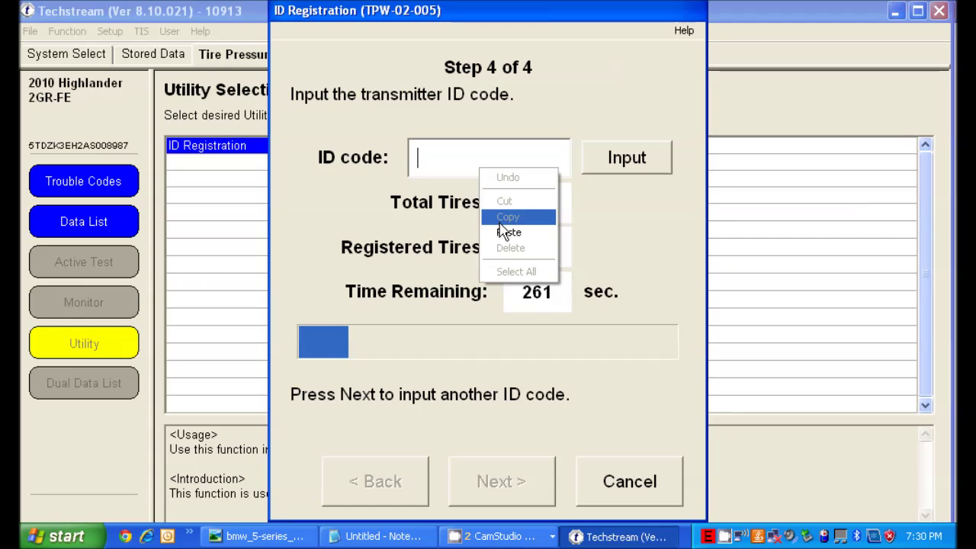
pyautogui.click(503, 232)
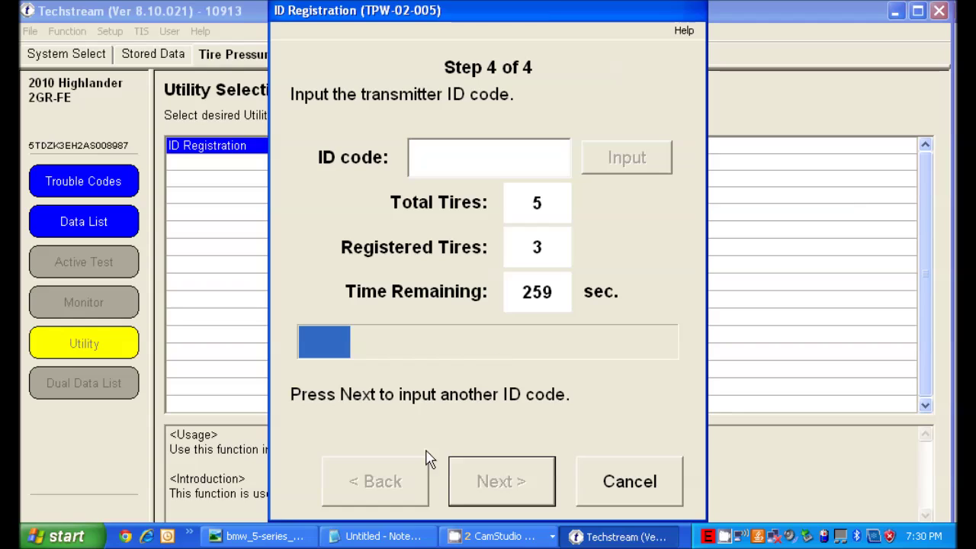
# - Register the front right tire's ID code 98B7536 copied from Notepad, and exit the completed registration wizard
pyautogui.click(404, 536)
pyautogui.moveTo(281, 370); pyautogui.dragTo(240, 374)
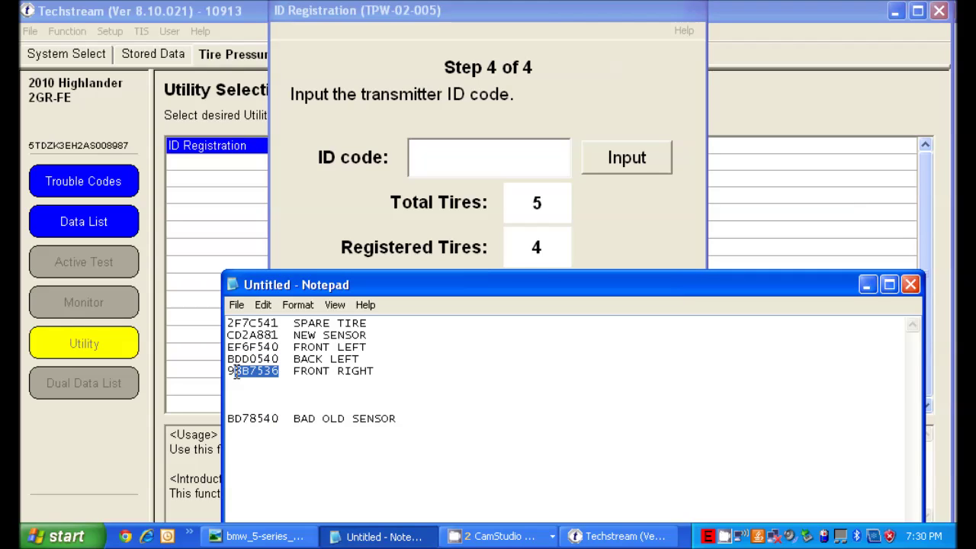
pyautogui.rightClick(234, 374)
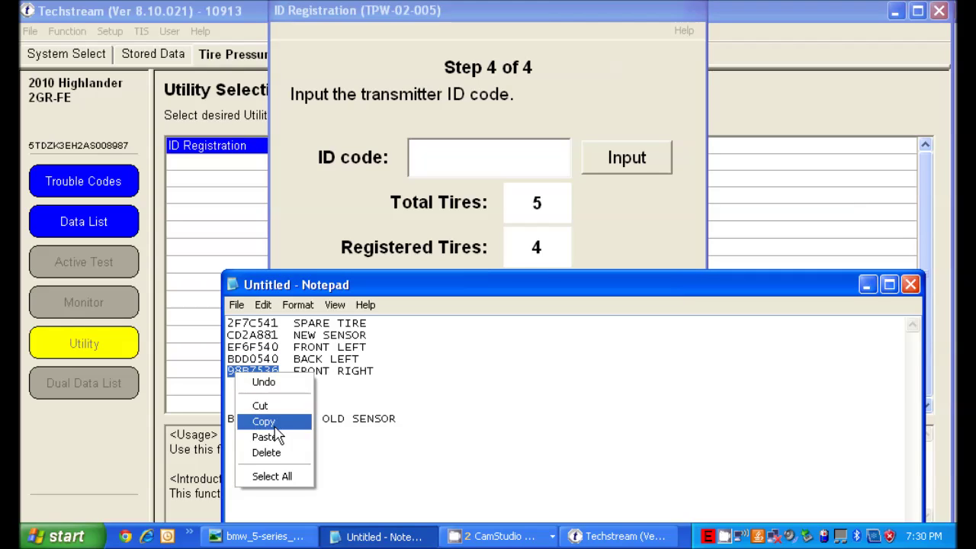
pyautogui.click(275, 422)
pyautogui.rightClick(439, 160)
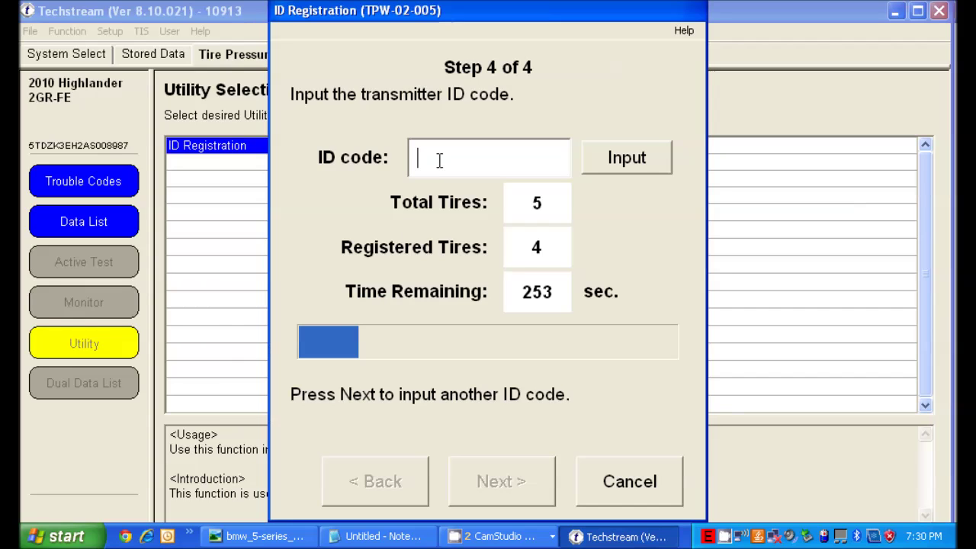
pyautogui.click(480, 223)
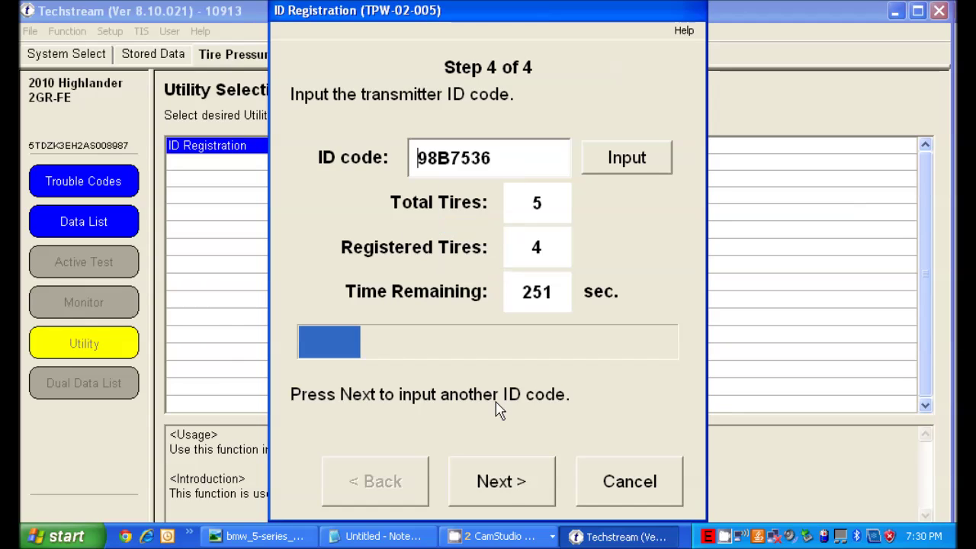
pyautogui.click(508, 495)
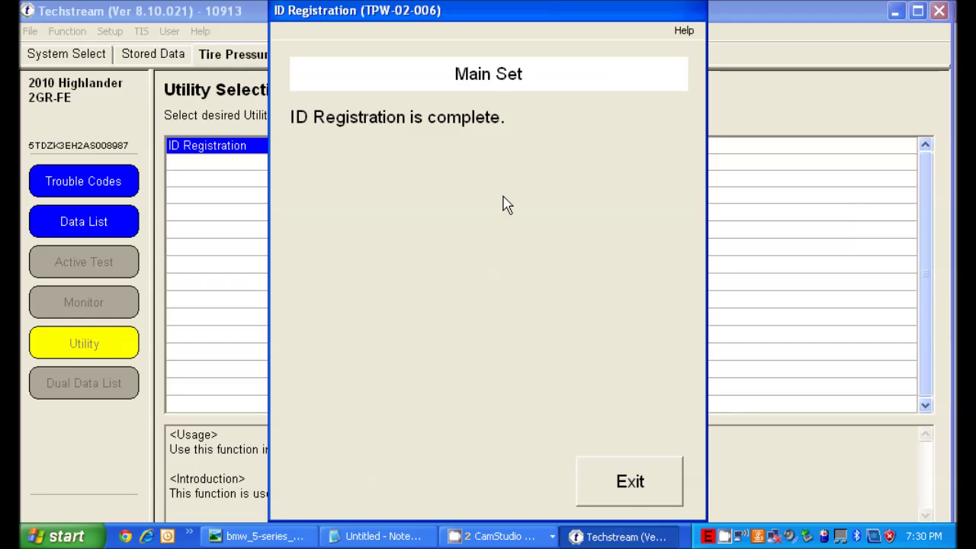
pyautogui.click(626, 485)
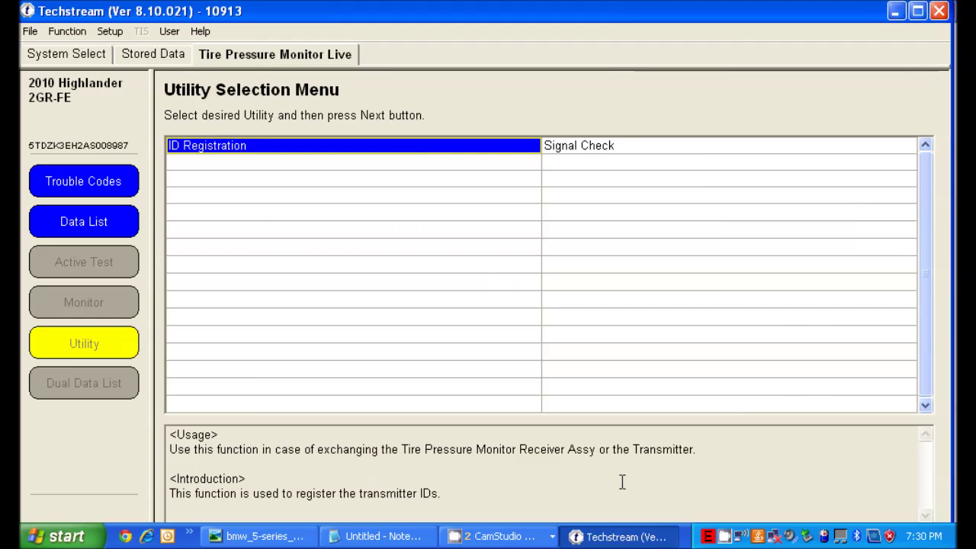
# - Check the registered ID codes and tire pressures in the data list, and the tire pressure monitor's trouble codes
pyautogui.click(94, 232)
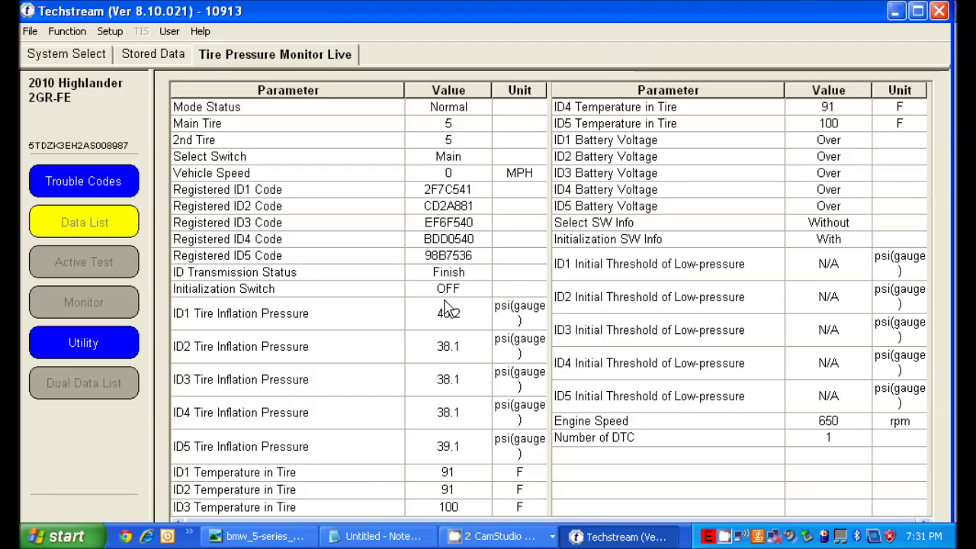
pyautogui.click(133, 188)
pyautogui.click(101, 179)
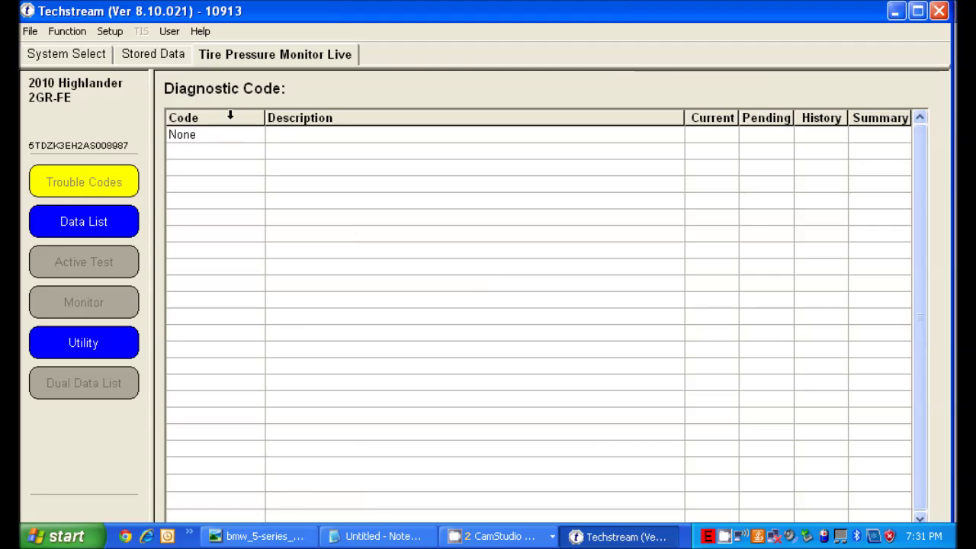
pyautogui.click(75, 223)
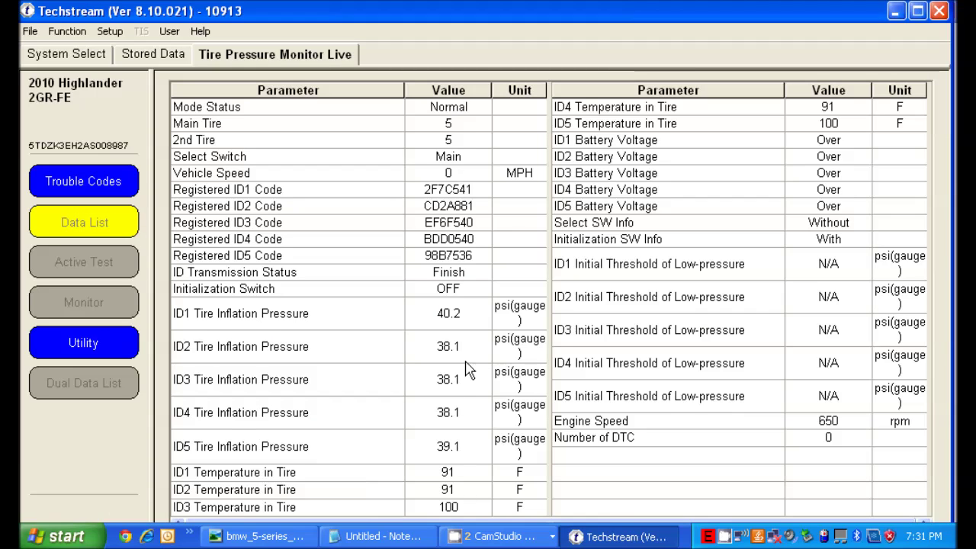
pyautogui.click(86, 189)
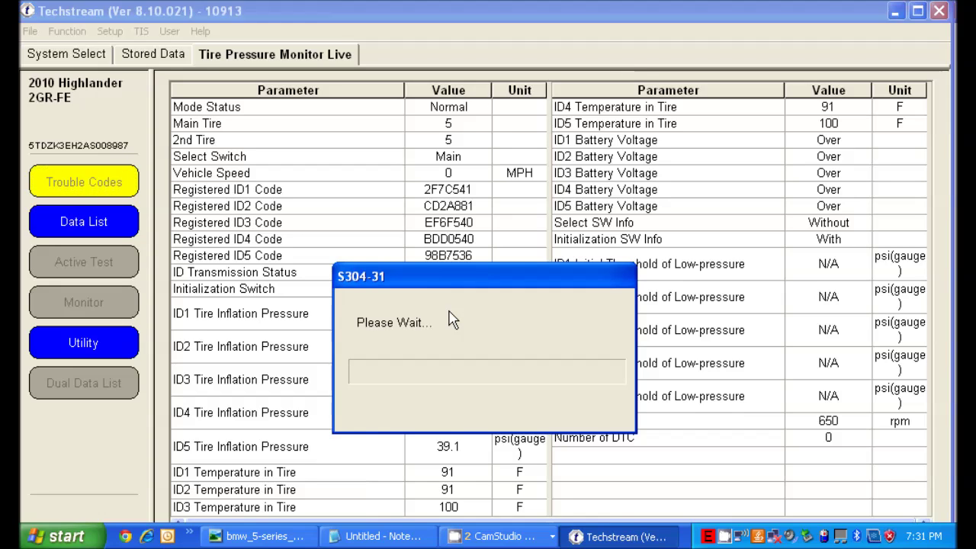